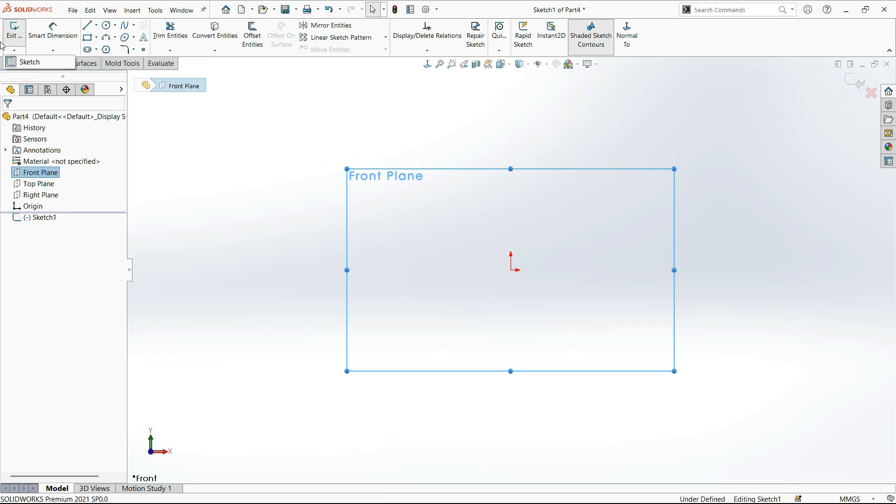
left_click(96, 26)
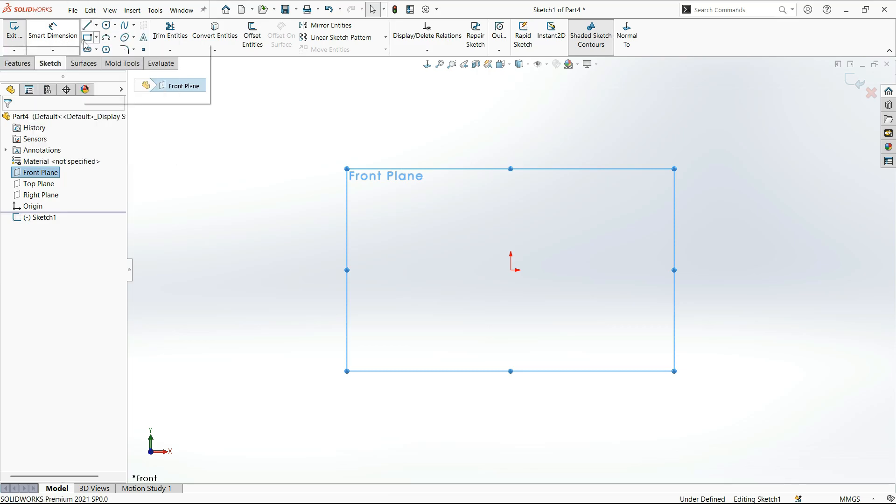
left_click(96, 37)
left_click(112, 38)
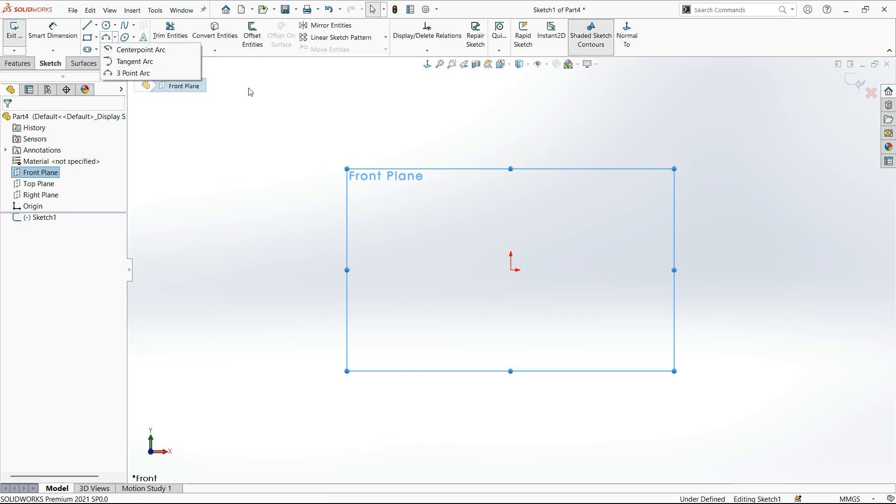
left_click(231, 124)
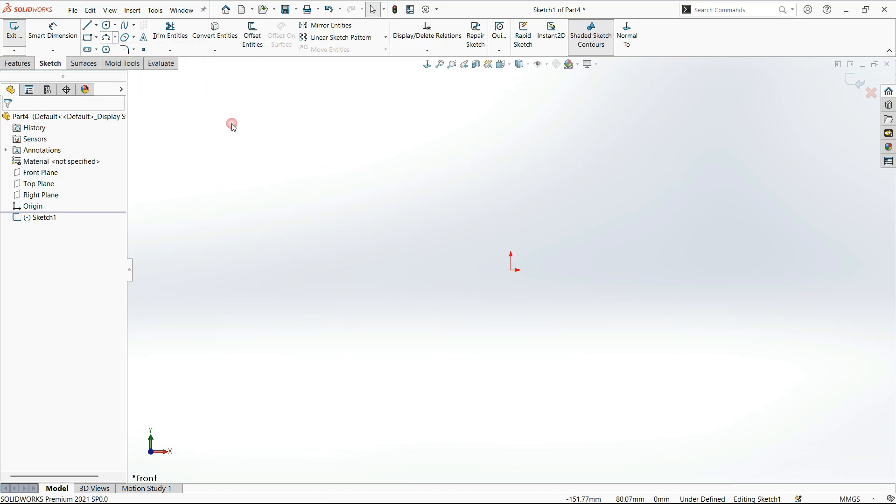
Draw a six-sided polygon centred on the origin, using an inscribed circle about 117 mm in diameter
left_click(107, 50)
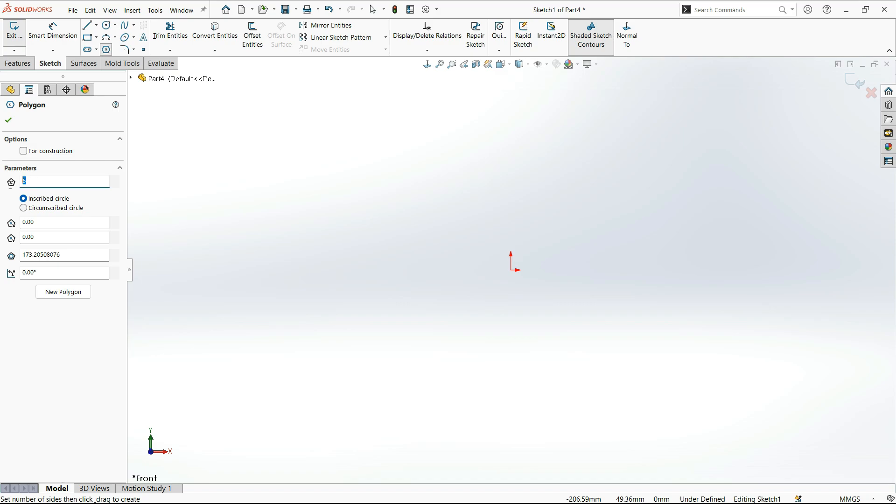
left_click(11, 187)
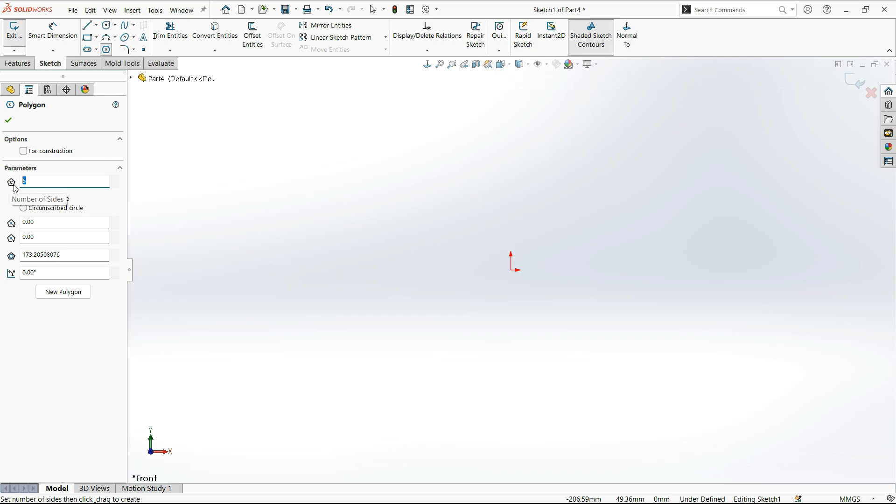
left_click(28, 182)
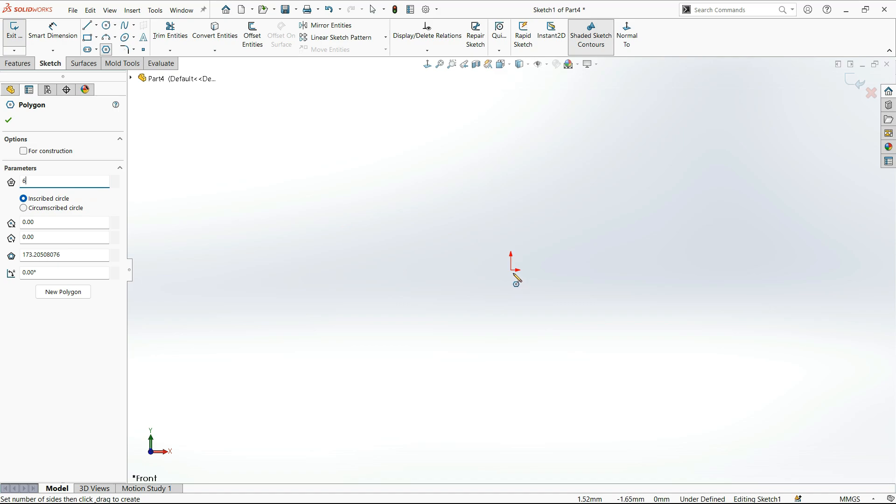
mouse_move(511, 270)
left_mouse_down()
mouse_move(559, 377)
mouse_move(521, 383)
mouse_move(519, 393)
left_mouse_up()
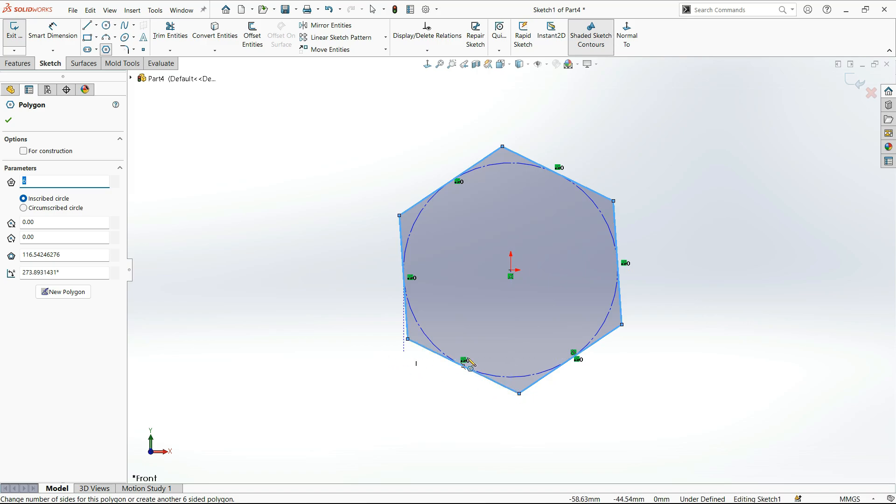
key("Escape")
key("f")
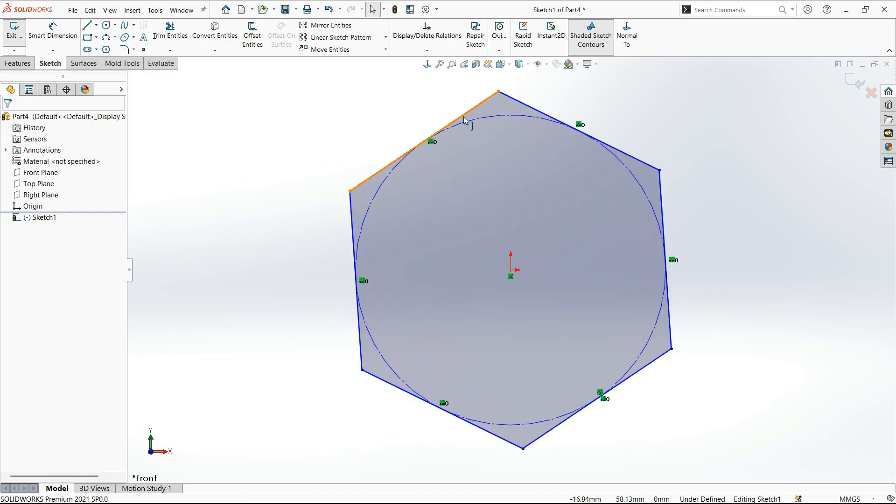
Inspect the properties of the hexagon's individual sides and its top vertex
left_click(667, 327)
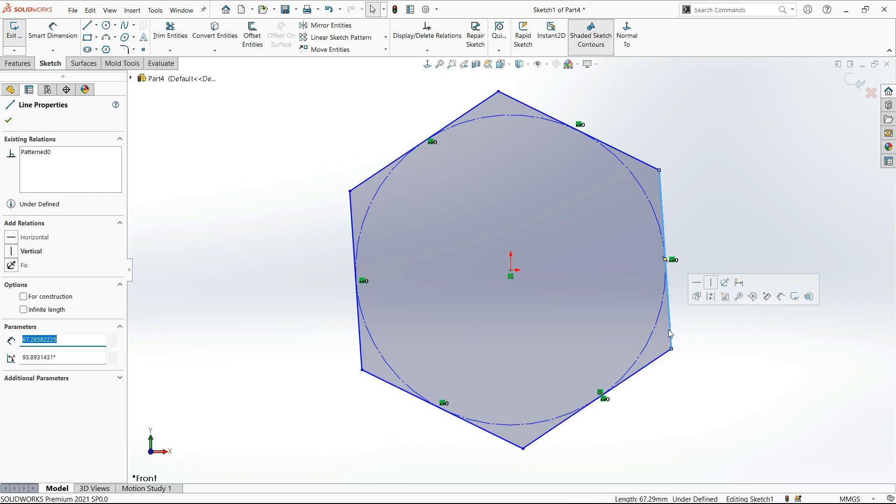
left_click(487, 430)
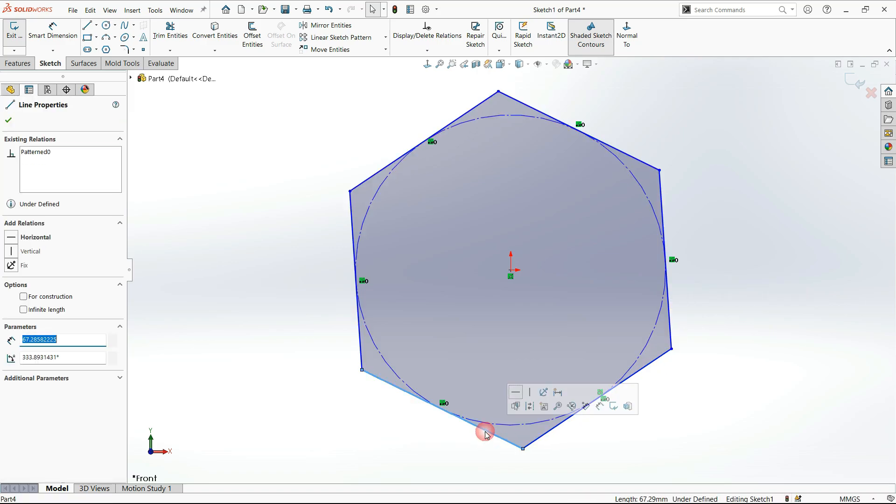
left_click(359, 334)
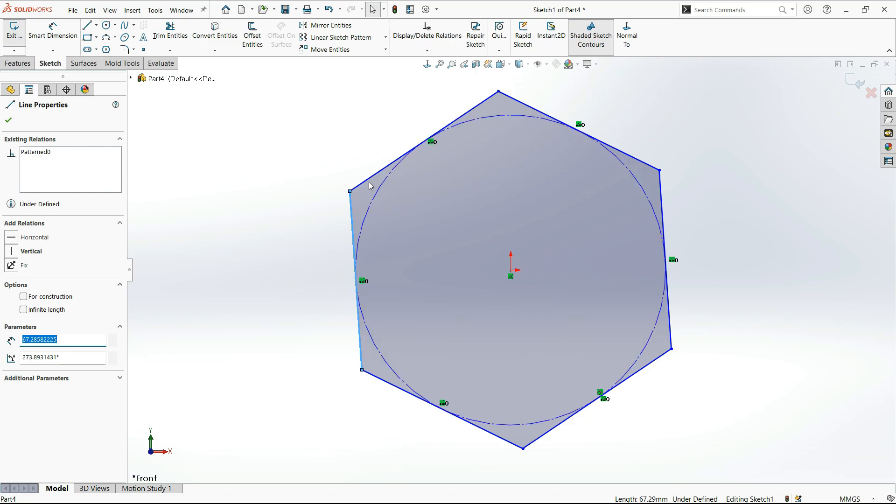
left_click(388, 165)
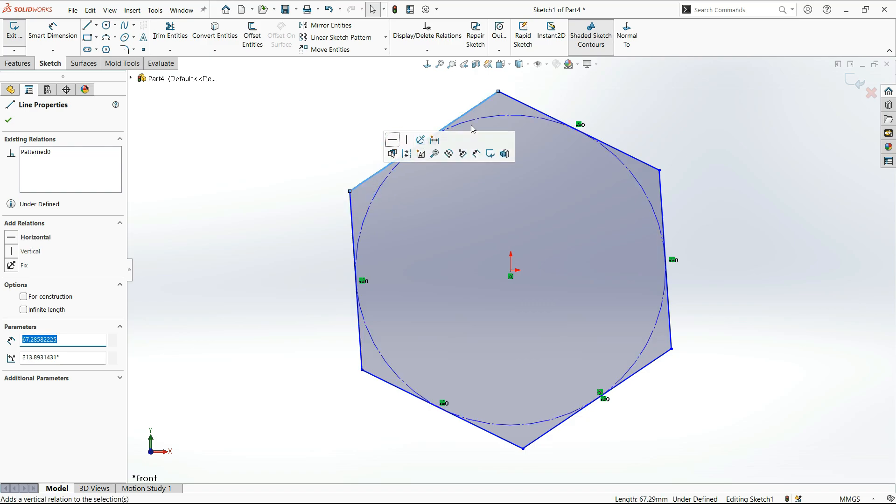
left_click(525, 106)
left_click(482, 103)
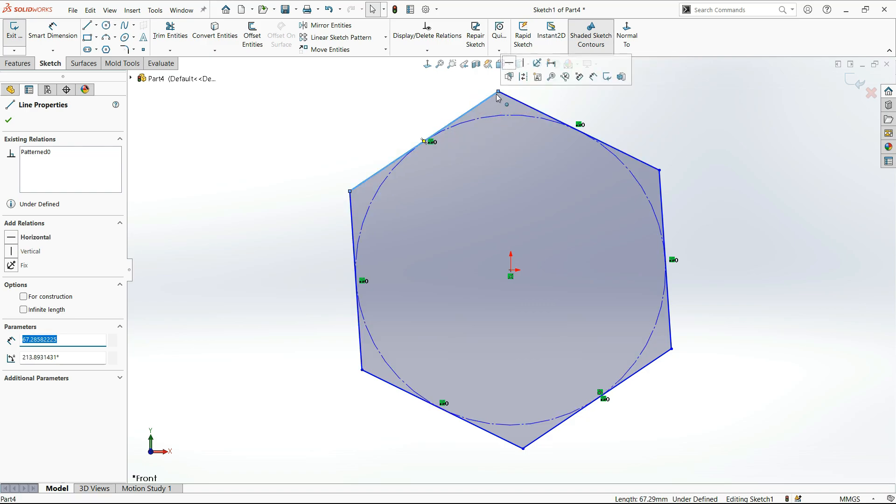
left_click(499, 92)
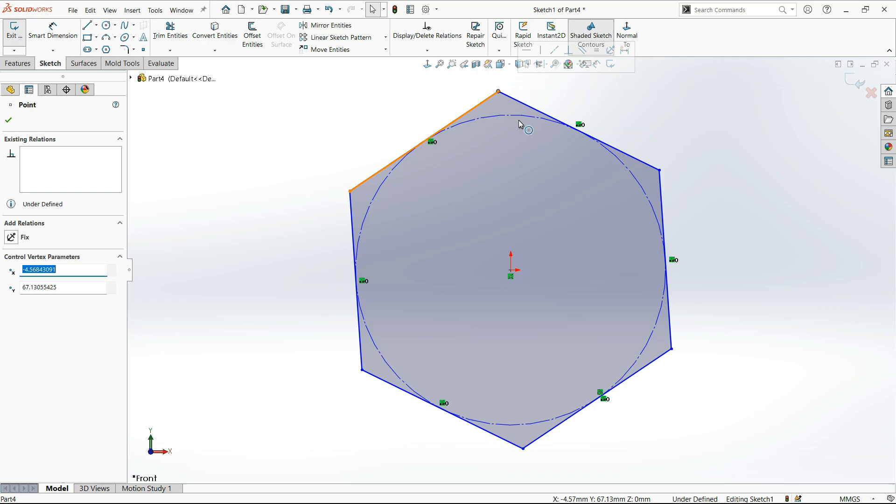
left_click(682, 233)
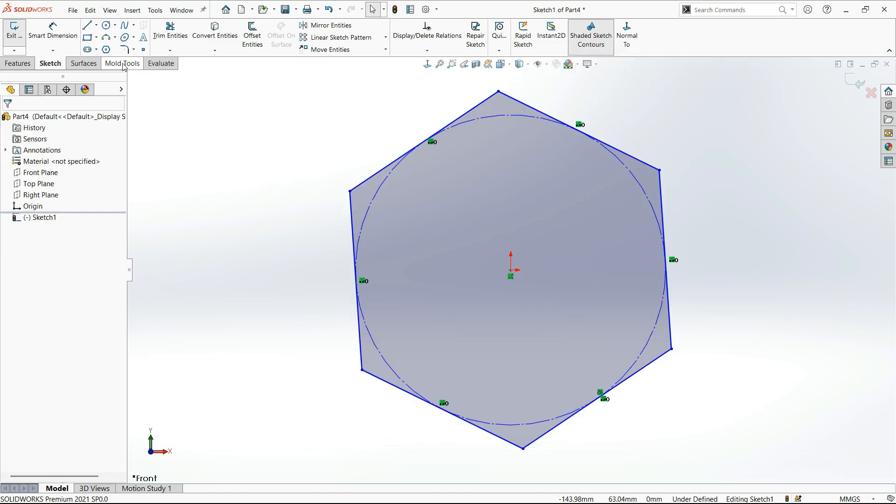
Draw a three-sided polygon with an inscribed circle about 31 mm in diameter left of the hexagon and change it to 4 sides
left_click(106, 49)
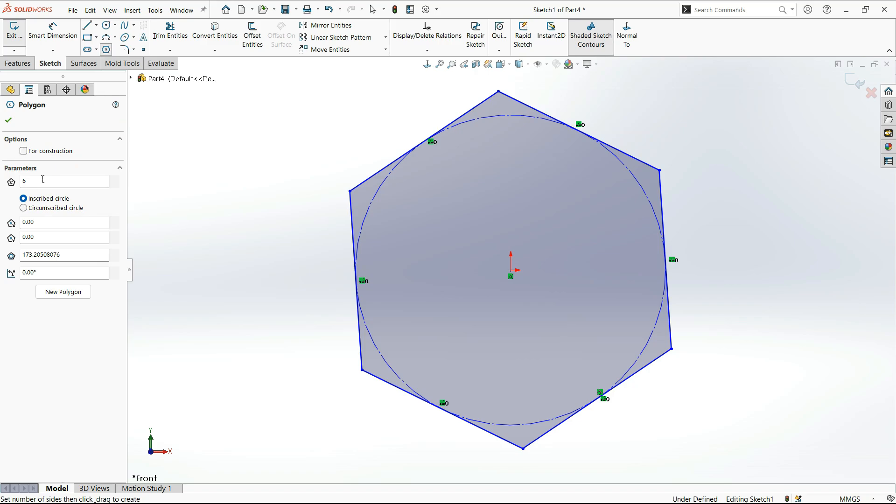
left_click_drag(46, 181, 14, 179)
type("3")
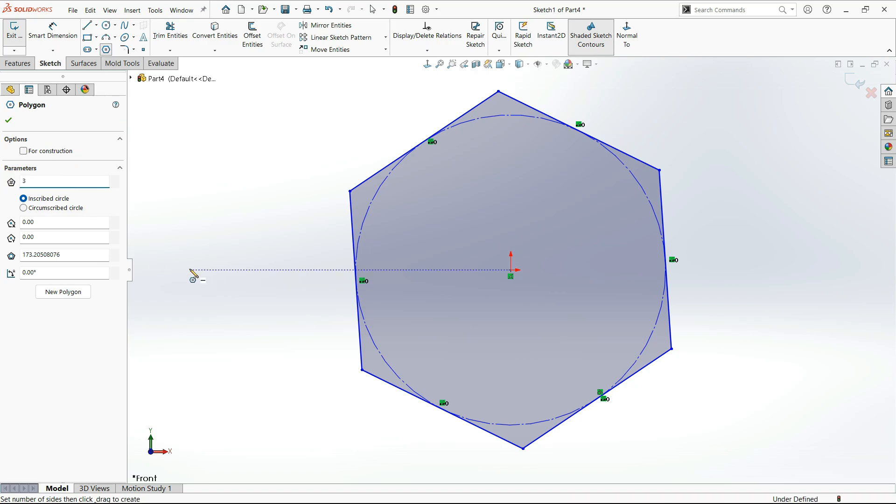
mouse_move(189, 270)
left_mouse_down()
mouse_move(201, 340)
mouse_move(190, 351)
left_mouse_up()
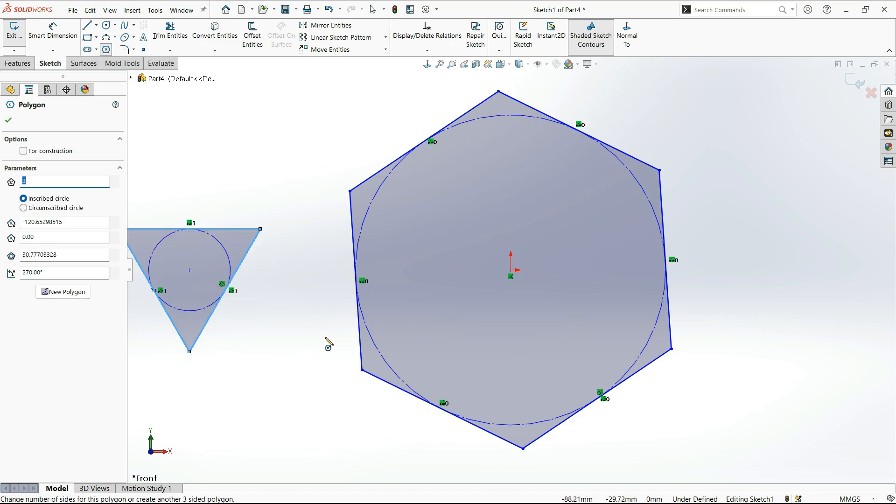
key("f")
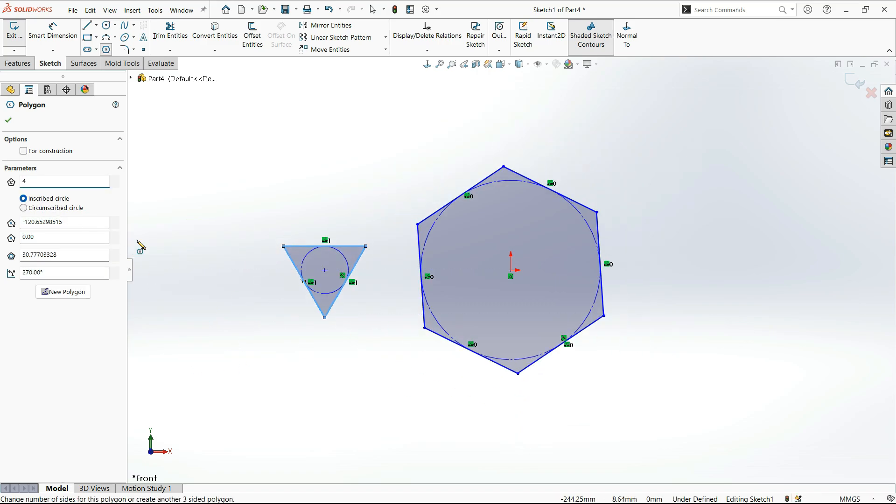
Draw a four-sided polygon with an inscribed circle about 42 mm in diameter, below and left of the small square, and change it to 5 sides
left_click_drag(220, 348, 253, 391)
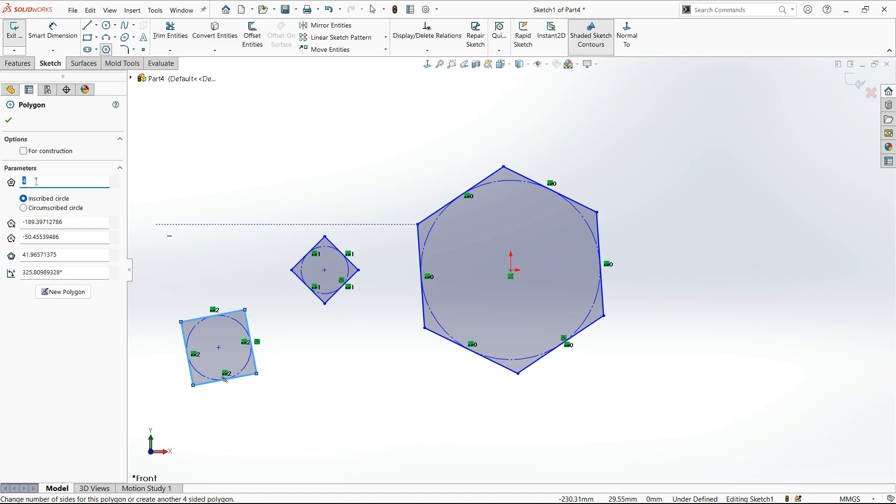
type("5")
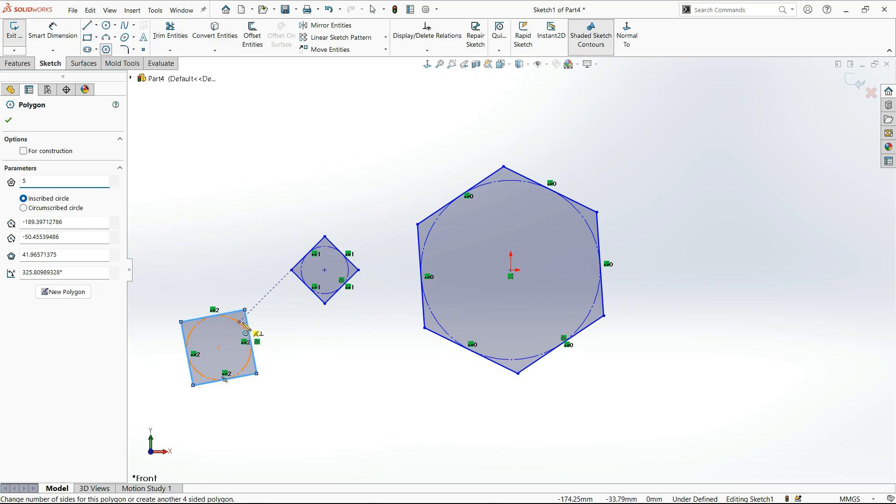
left_click(243, 213)
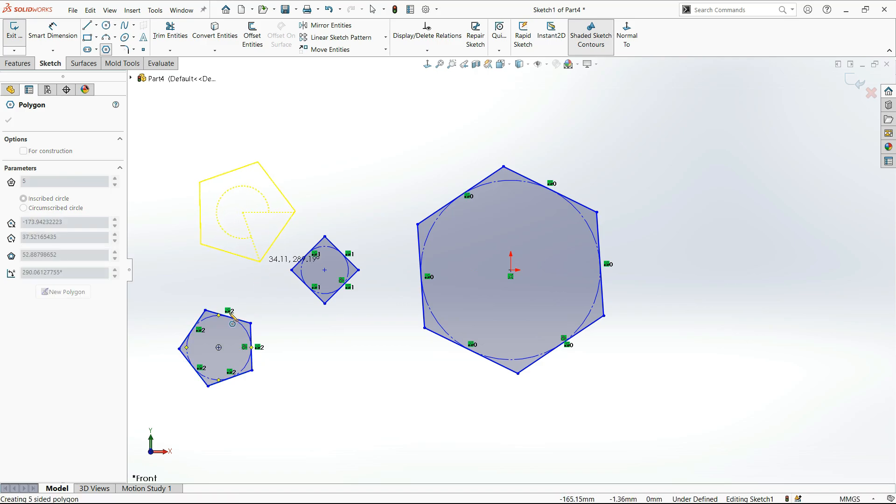
key("Escape")
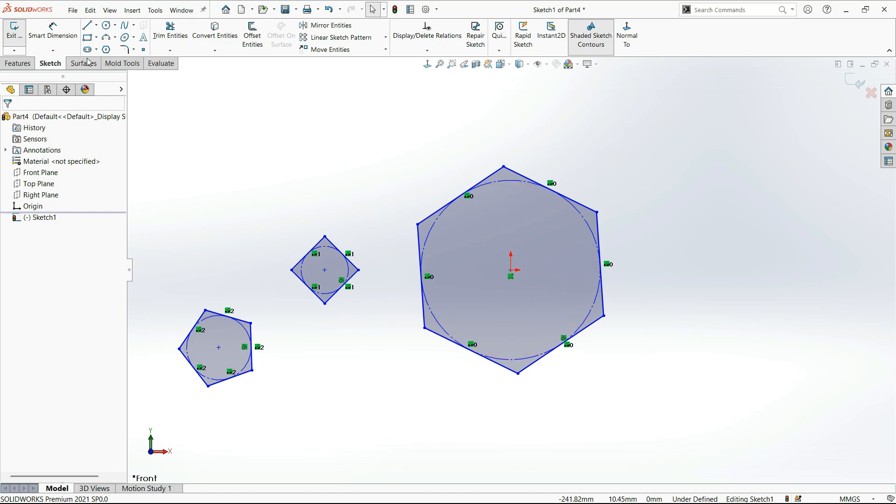
Draw a five-sided polygon with an inscribed circle about 38 mm in diameter above the small pentagon and change it to 3 sides
left_click(107, 49)
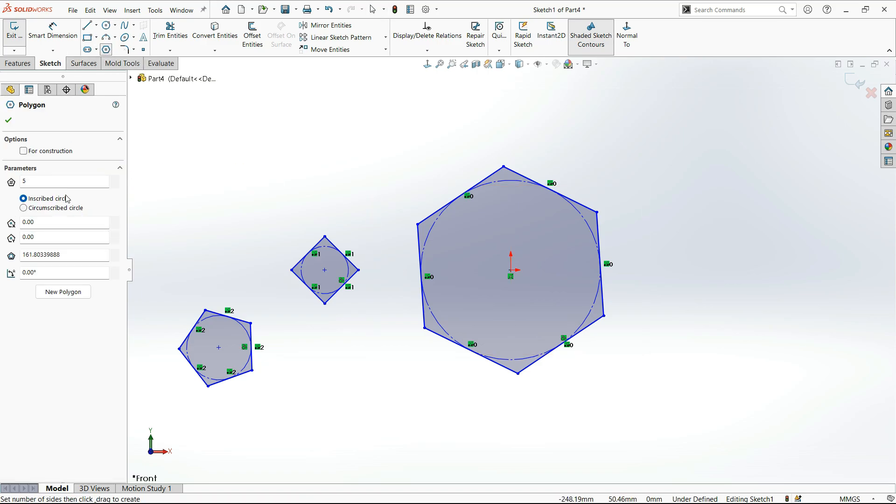
left_click(207, 162)
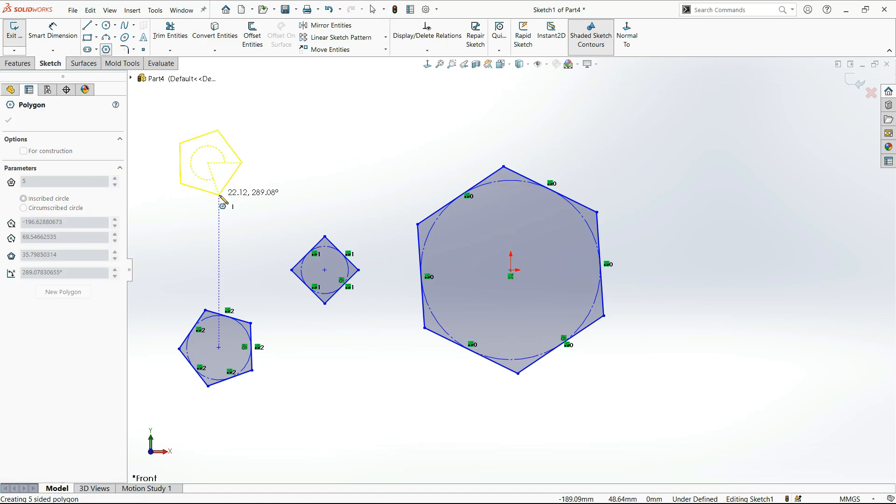
left_click(213, 199)
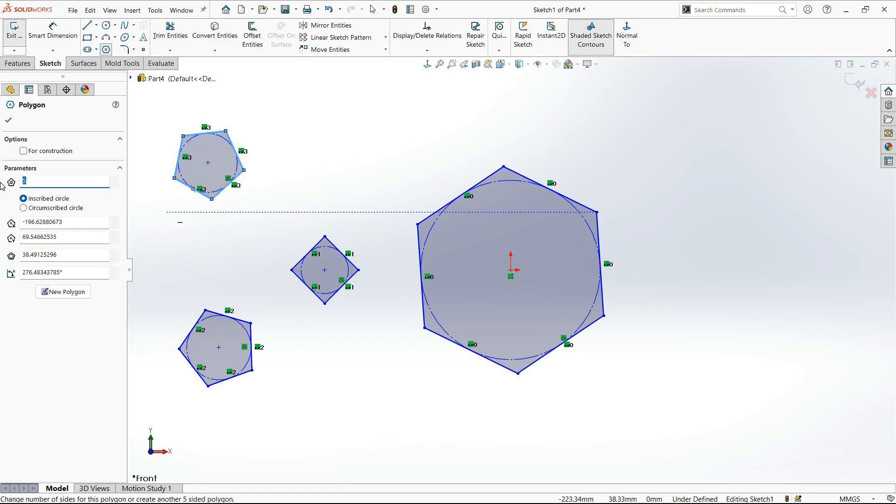
key("Return")
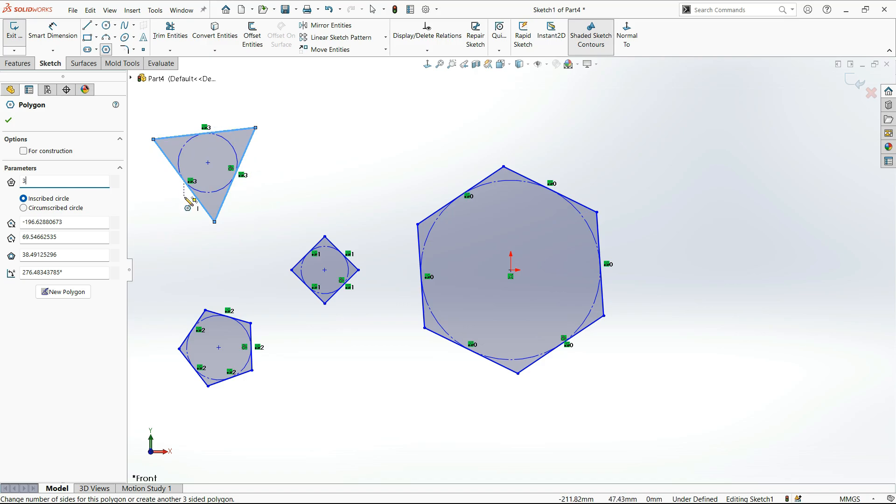
key("Escape")
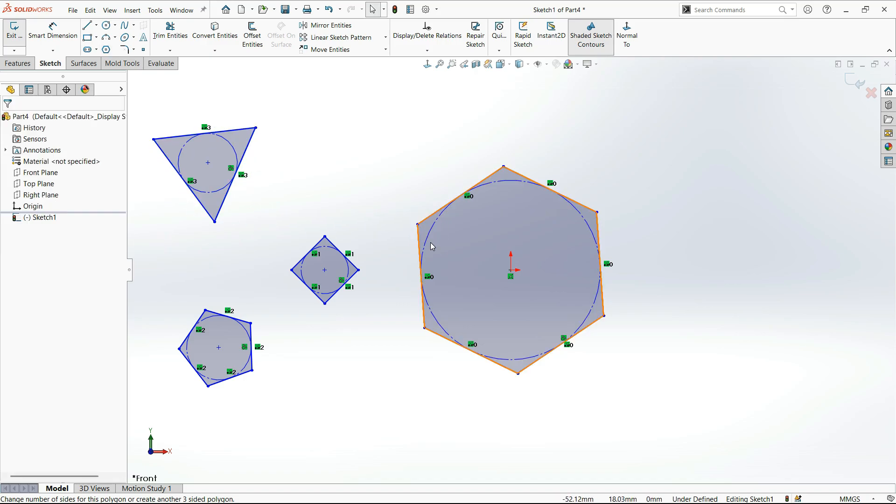
left_click(430, 242)
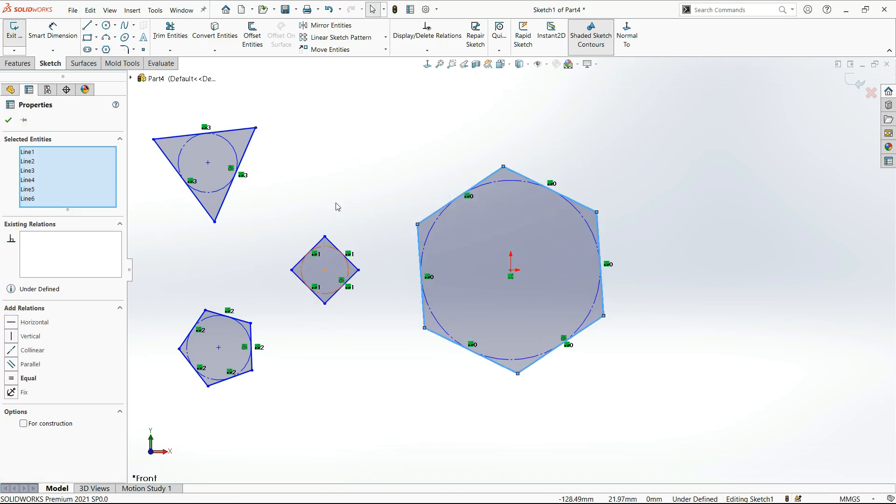
left_click(357, 178)
Draw a three-sided polygon below and left of the large hexagon, using a circumscribed circle about 61 mm in diameter
left_click(106, 50)
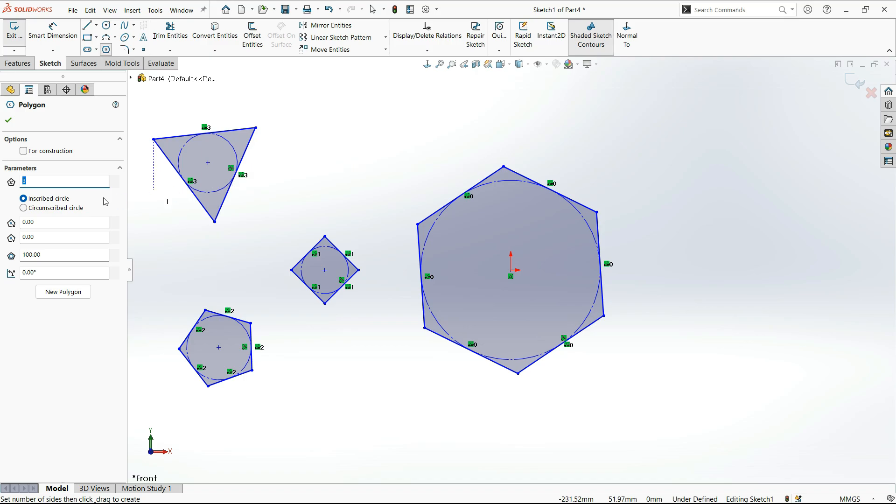
left_click(23, 208)
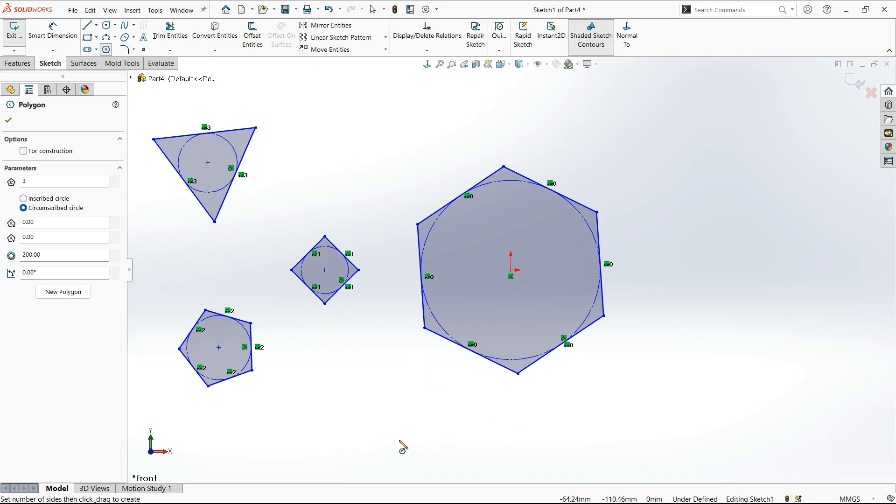
mouse_move(372, 436)
left_mouse_down()
mouse_move(397, 456)
mouse_move(413, 455)
left_mouse_up()
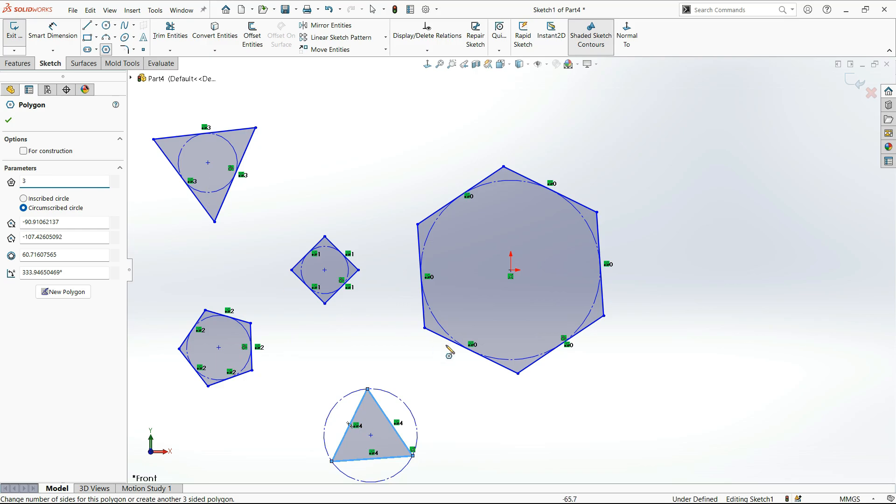
Draw a three-sided polygon with a circumscribed circle about 87 mm in diameter right of the large hexagon and change it to 6 sides
left_click(684, 300)
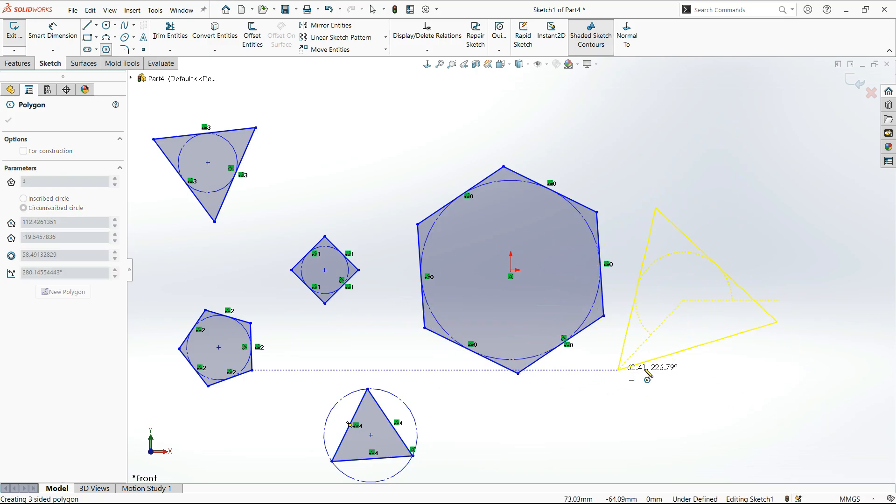
left_click(709, 362)
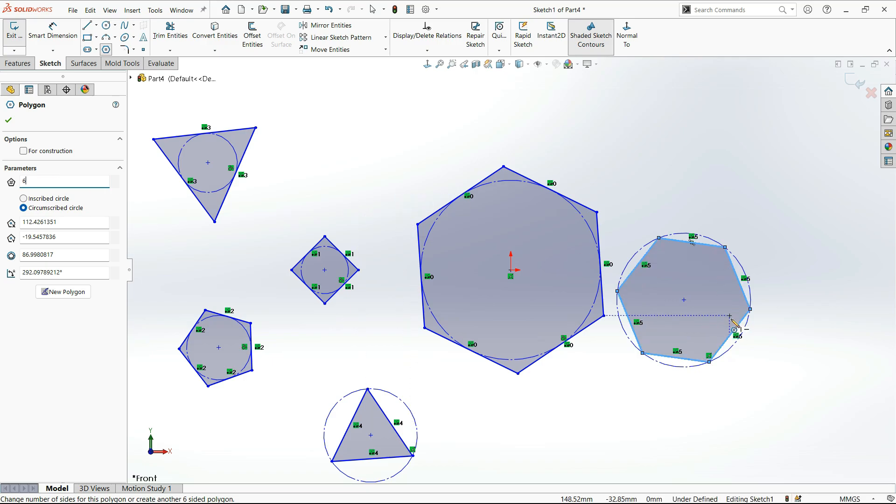
scroll(739, 325, "down", 3)
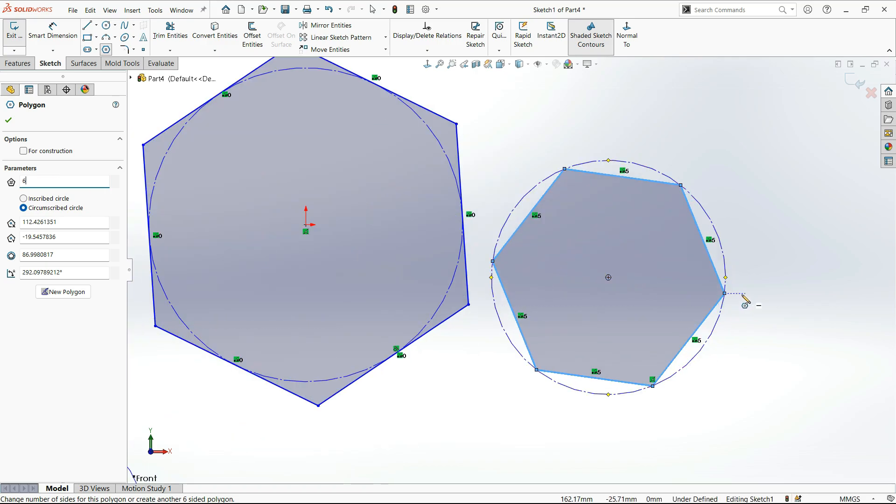
Inspect the circumscribed circle against the corners of the smaller hexagon, and the inscribed circle against an edge of the large hexagon
key("Escape")
key("Escape")
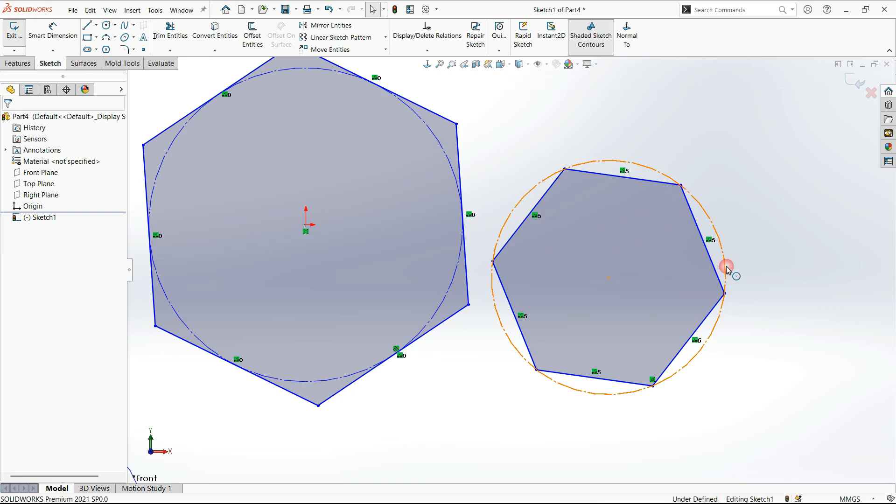
left_click(724, 275)
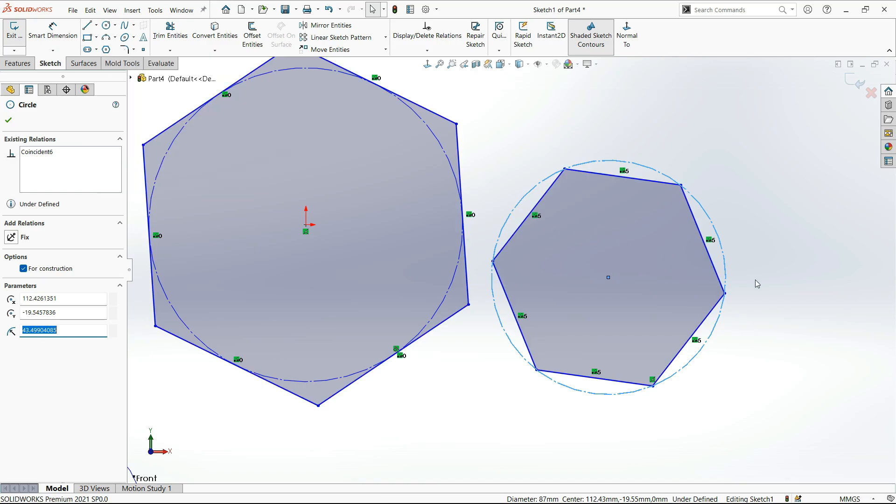
left_click(724, 294)
left_click(653, 386)
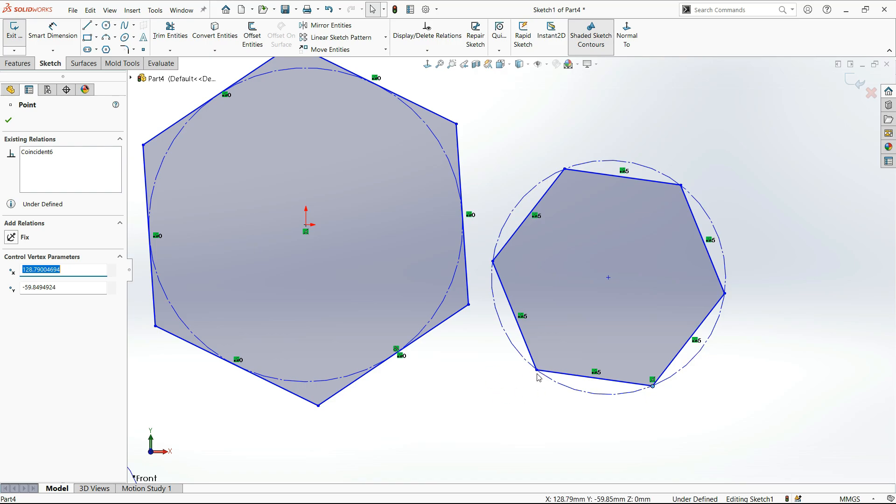
left_click(491, 155)
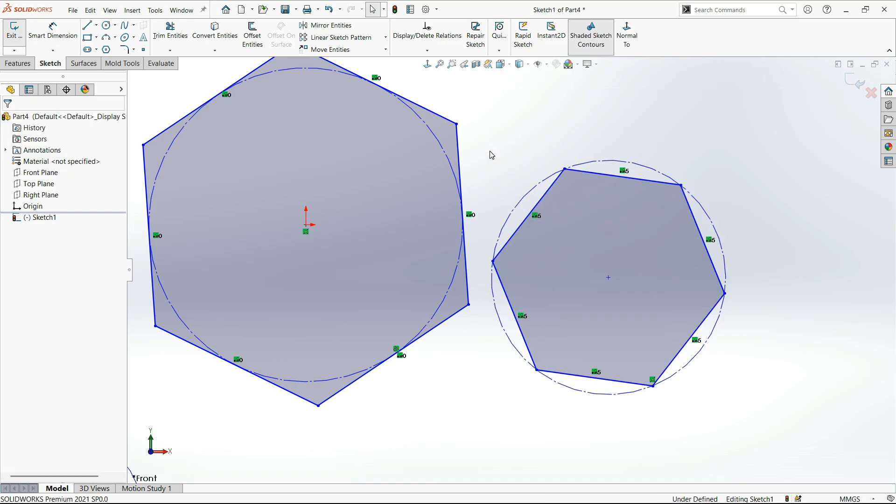
scroll(377, 164, "up", 2)
scroll(346, 131, "down", 2)
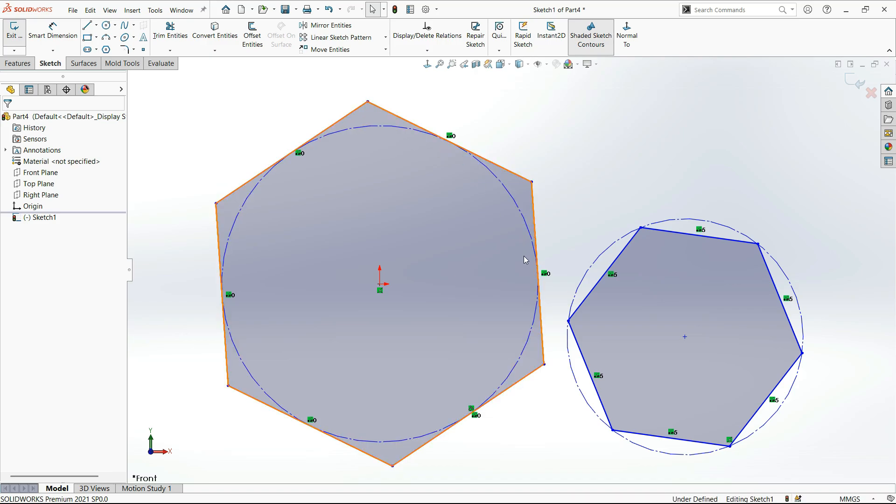
scroll(524, 256, "down", 5)
left_click(448, 316)
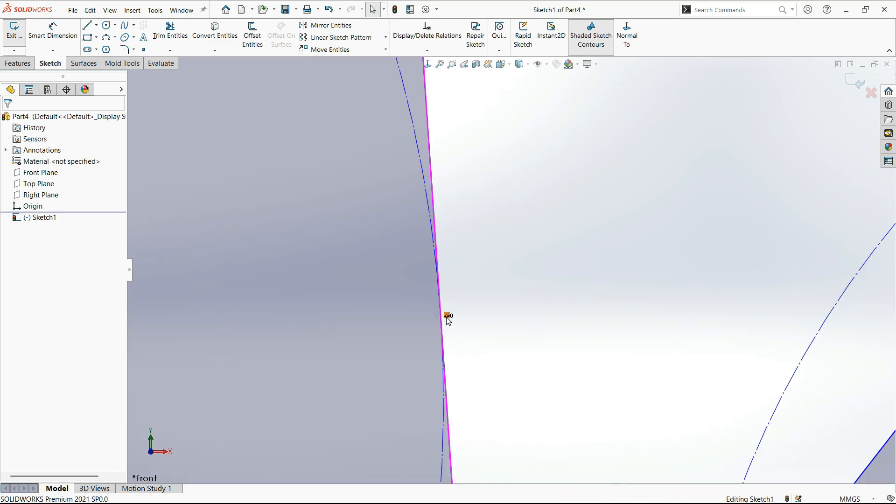
scroll(494, 334, "up", 8)
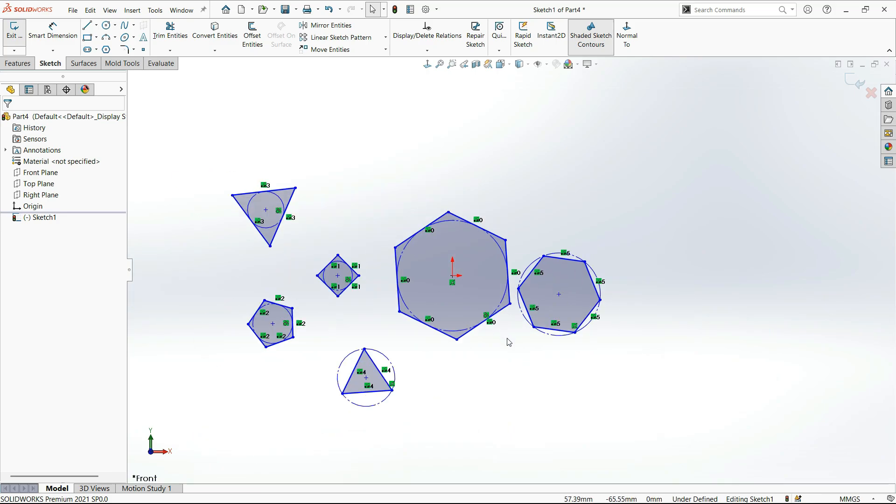
left_click(106, 50)
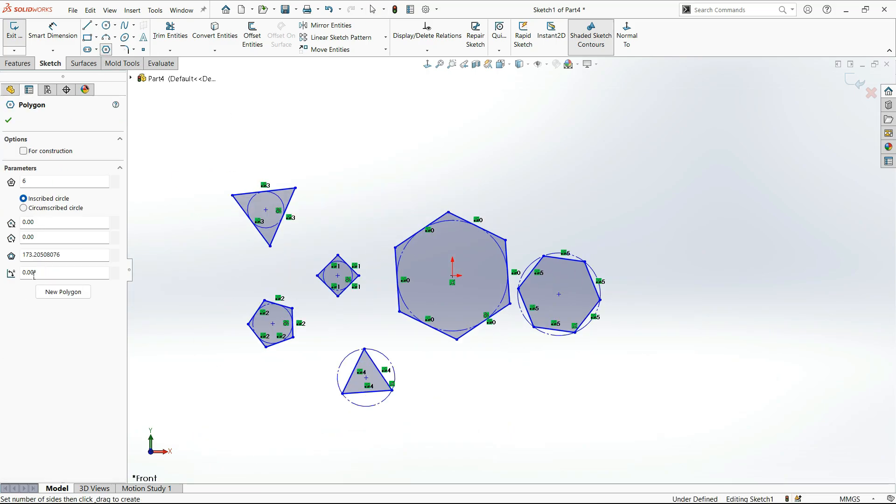
key("Escape")
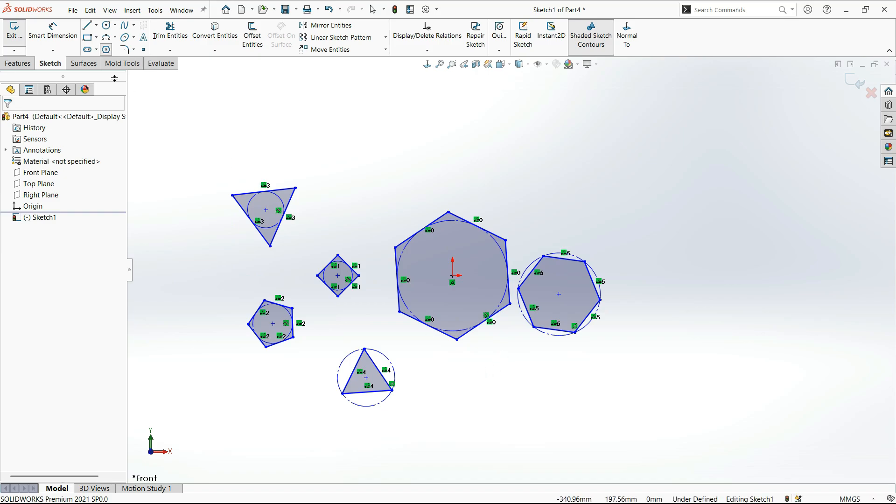
left_click(68, 29)
scroll(442, 338, "down", 8)
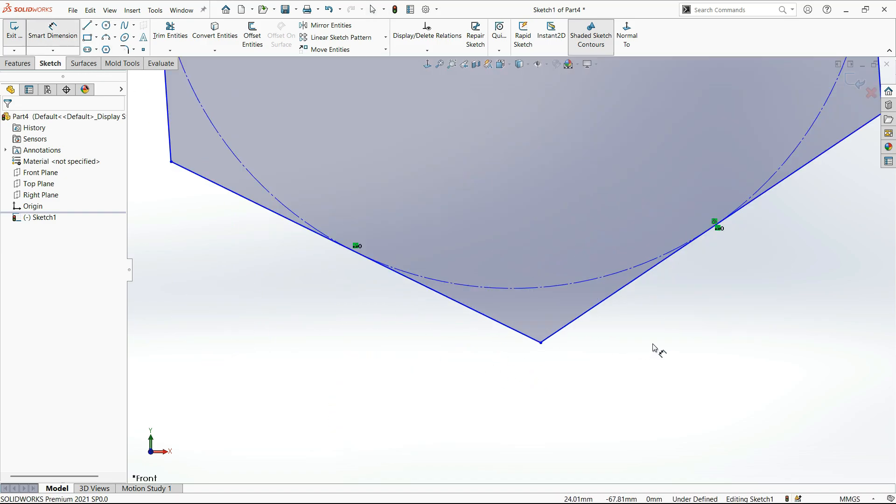
left_click(567, 327)
left_click(510, 322)
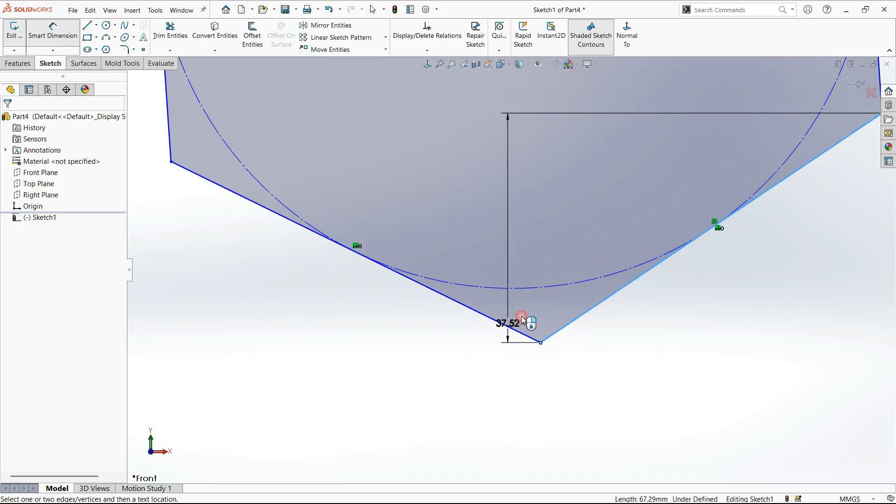
key("Return")
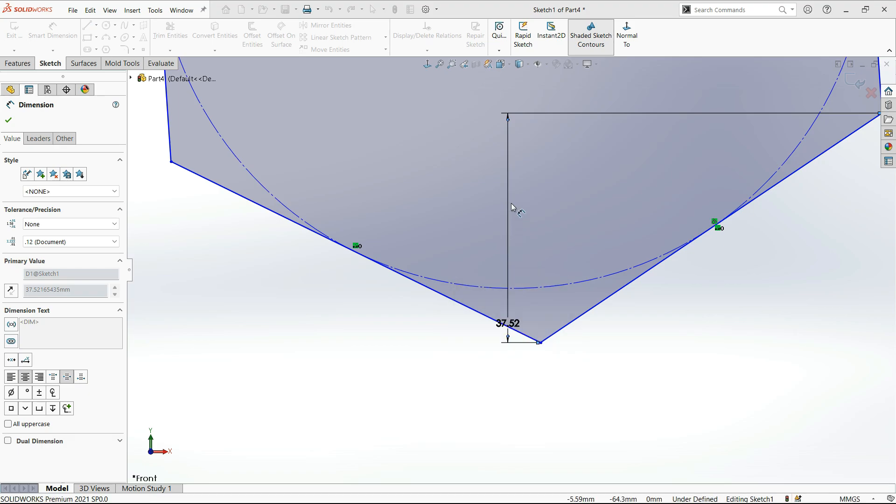
key("Escape")
left_click_drag(508, 191, 653, 261)
key("Delete")
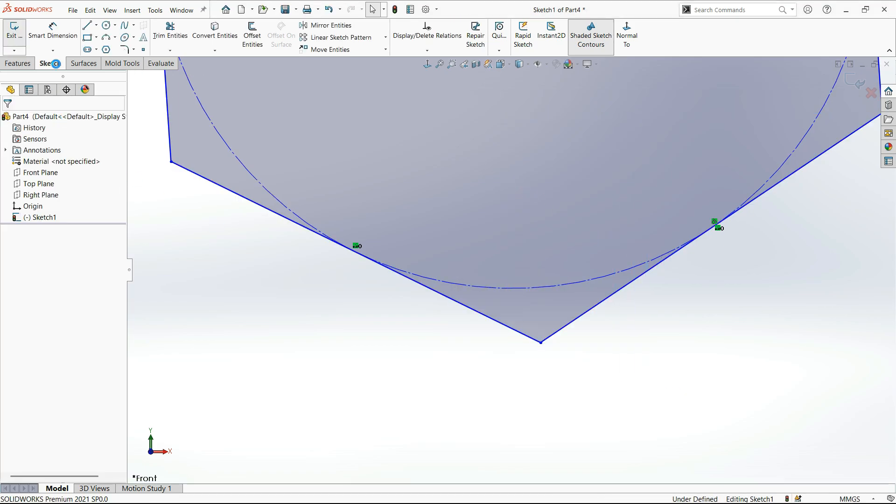
Try to dimension the angle between the two bottom edges of the large hexagon
left_click(65, 42)
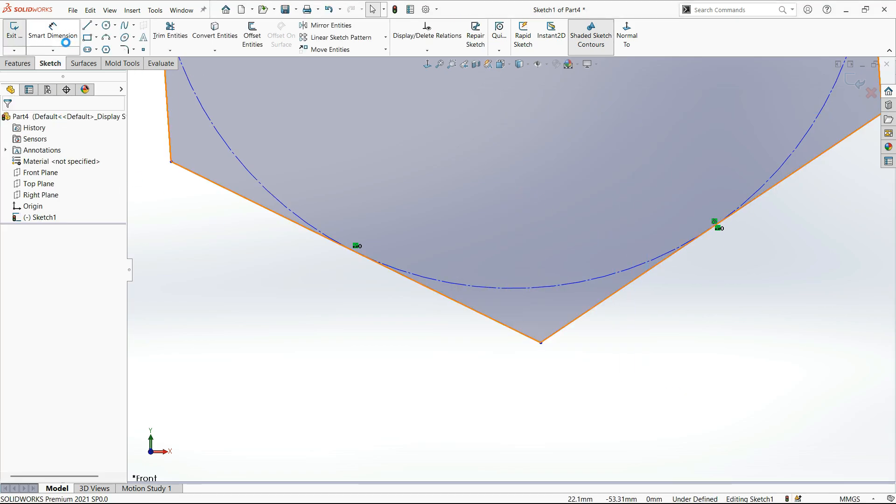
left_click(575, 325)
left_click(510, 330)
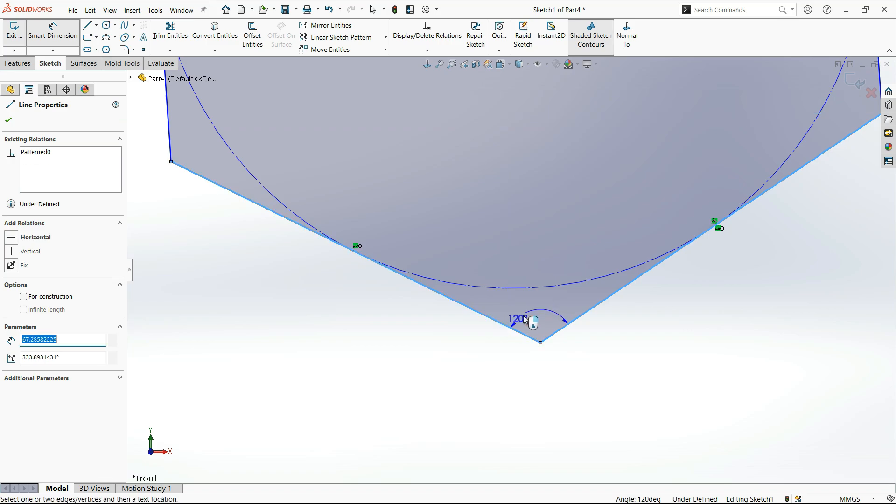
left_click(531, 245)
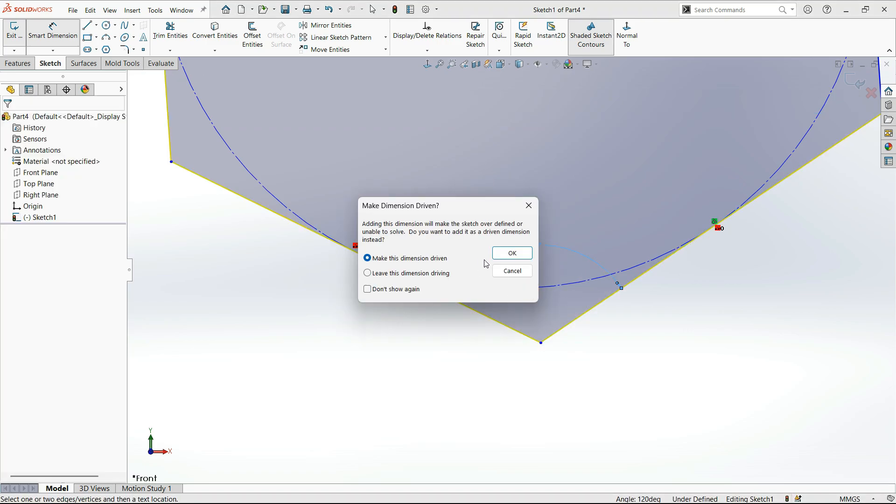
key("Return")
scroll(508, 296, "up", 6)
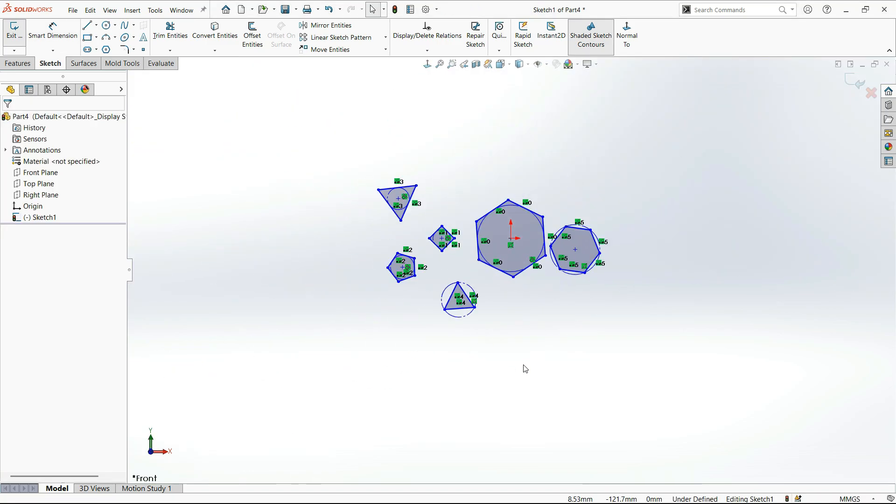
scroll(522, 225, "down", 3)
scroll(313, 237, "down", 3)
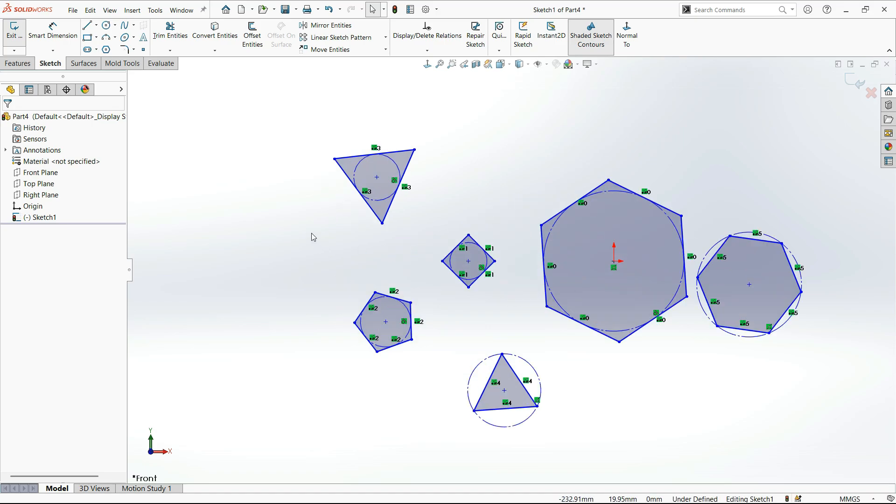
scroll(313, 237, "down", 2)
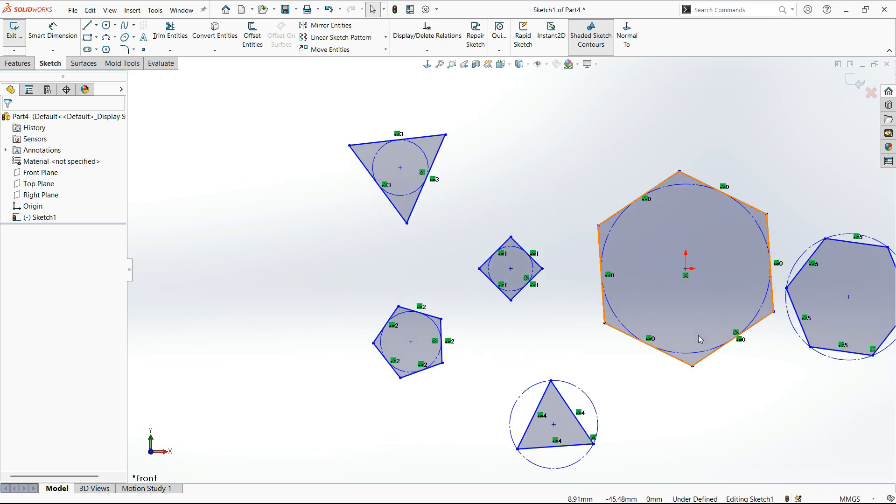
scroll(514, 317, "up", 4)
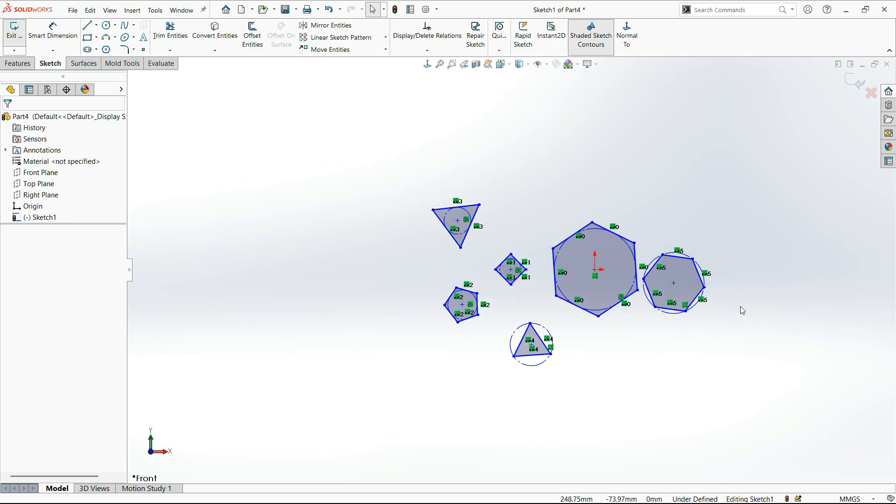
scroll(728, 304, "down", 3)
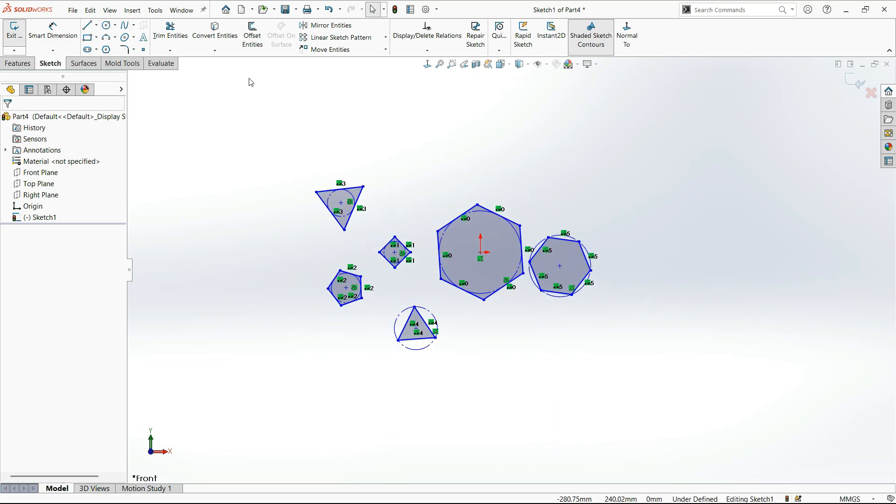
scroll(266, 243, "down", 3)
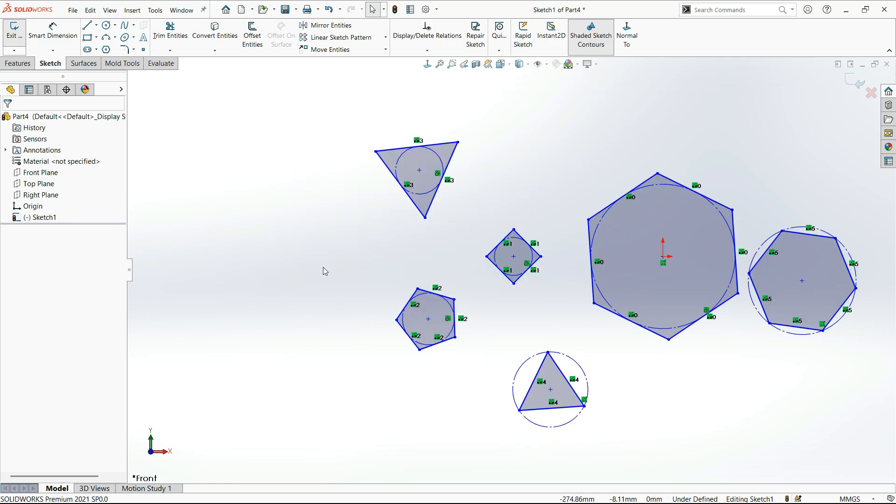
scroll(519, 252, "up", 3)
Dimension the diameter of the circumscribed circle around the smaller hexagon, keeping its drawn size
scroll(695, 271, "down", 4)
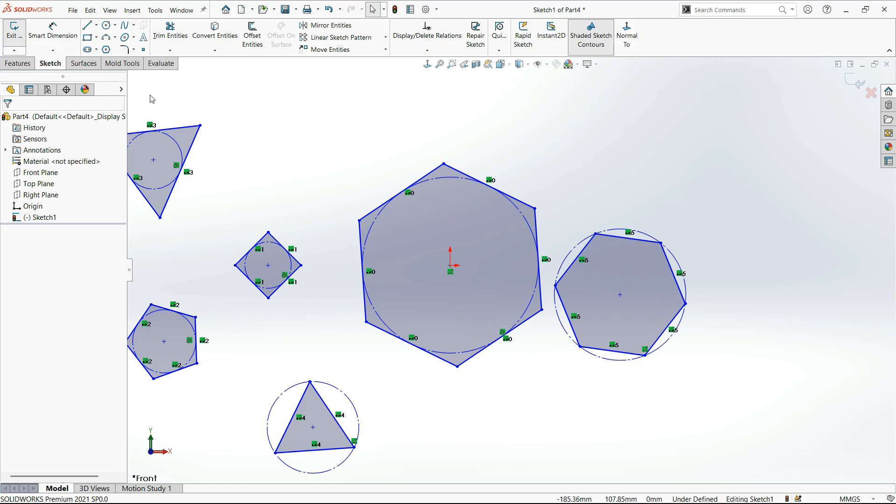
left_click(53, 31)
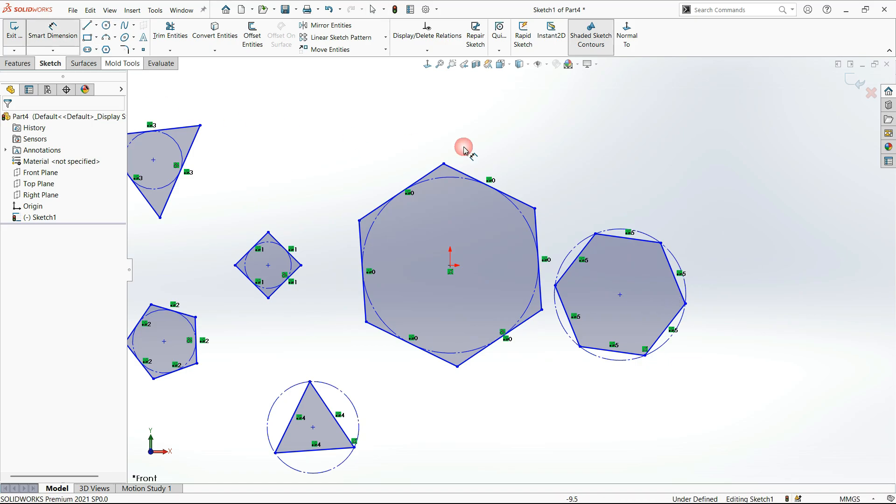
left_click(624, 230)
left_click(607, 166)
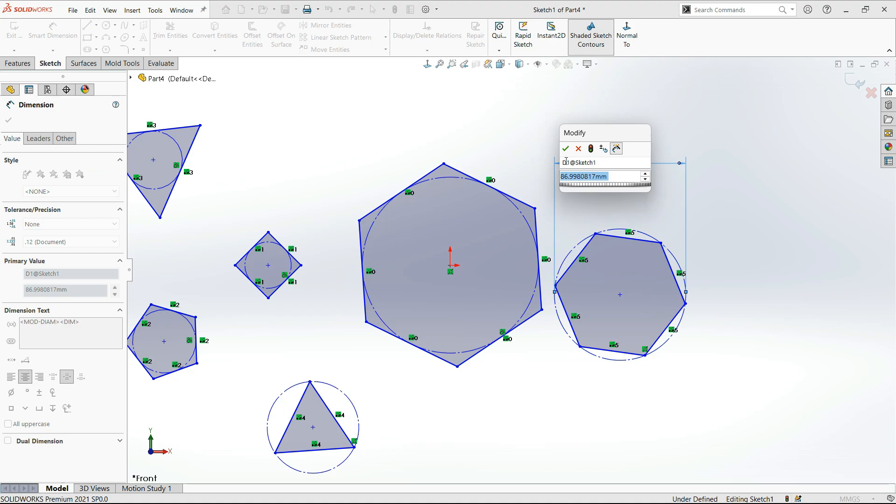
left_click(566, 149)
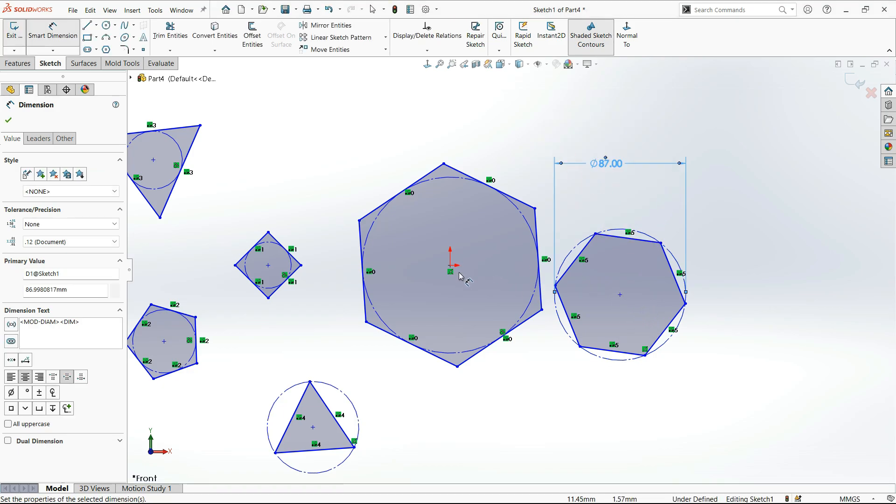
key("Escape")
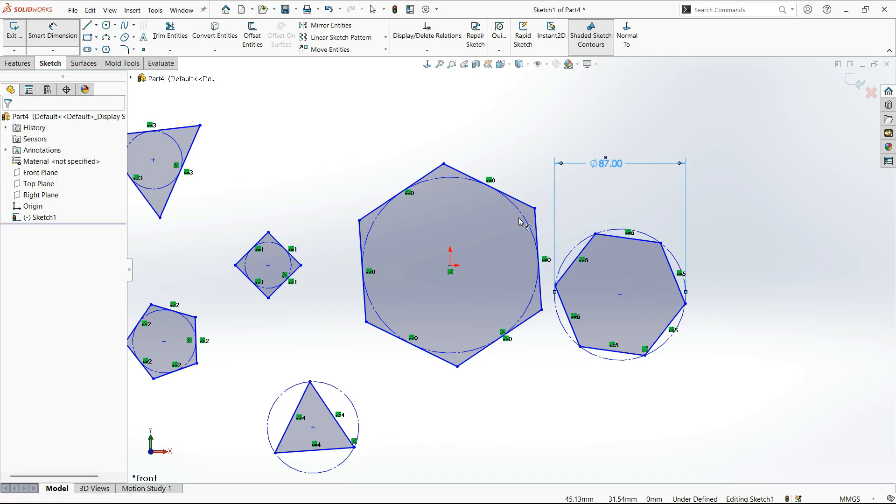
key("f")
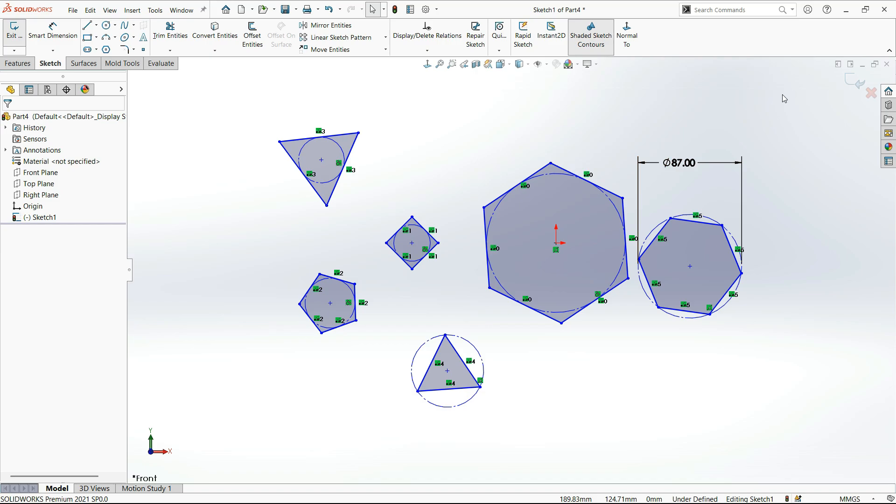
Switch to the course outline in Google Docs to check the sketch tool list, and return to SolidWorks to view the slot variants
key("alt+Tab")
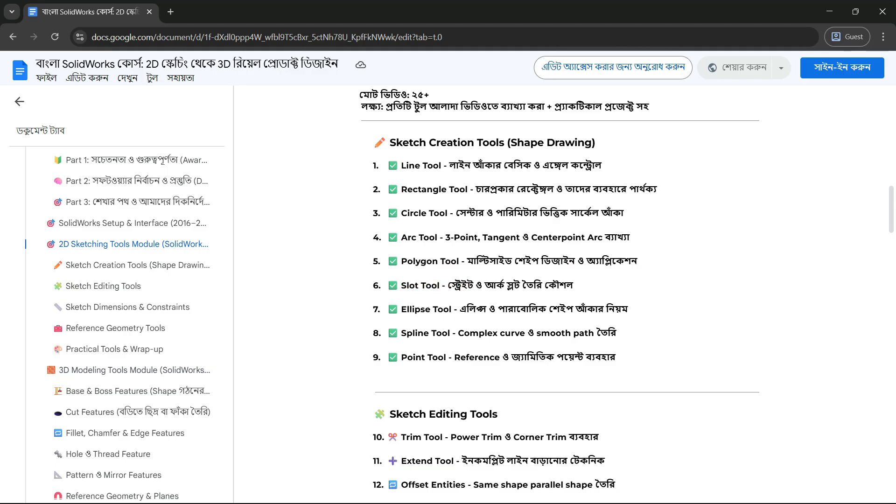
key("alt+Tab")
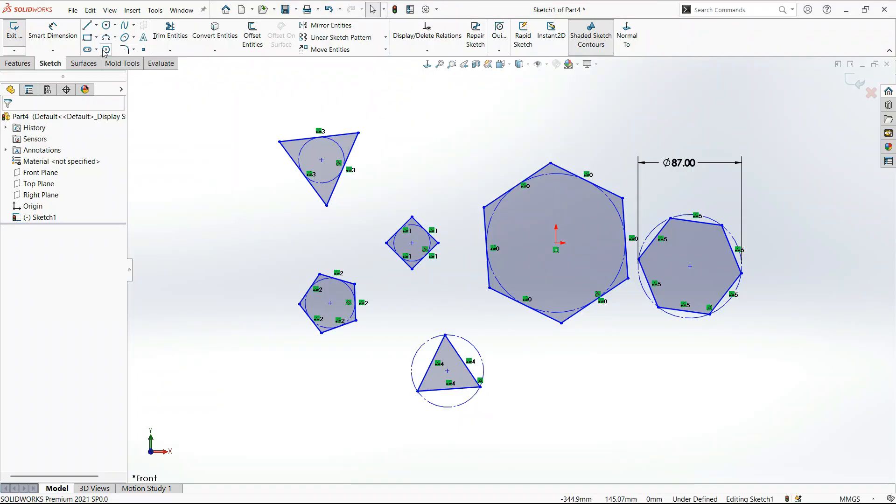
left_click(96, 49)
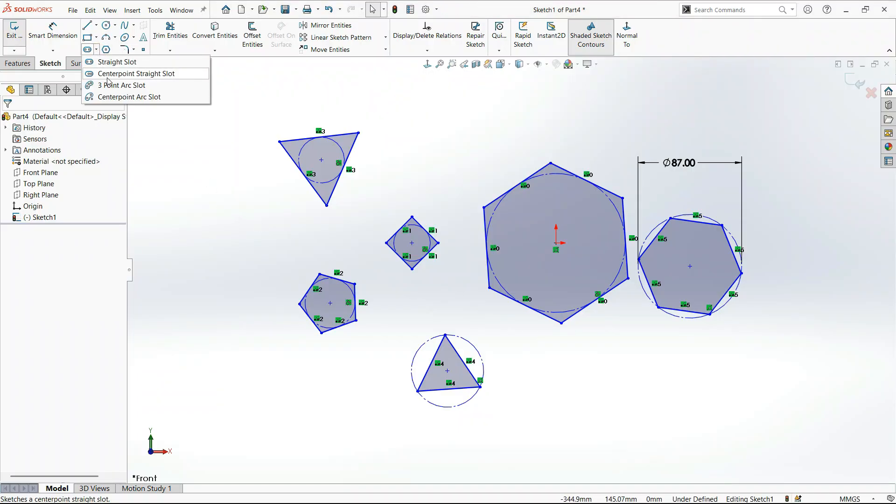